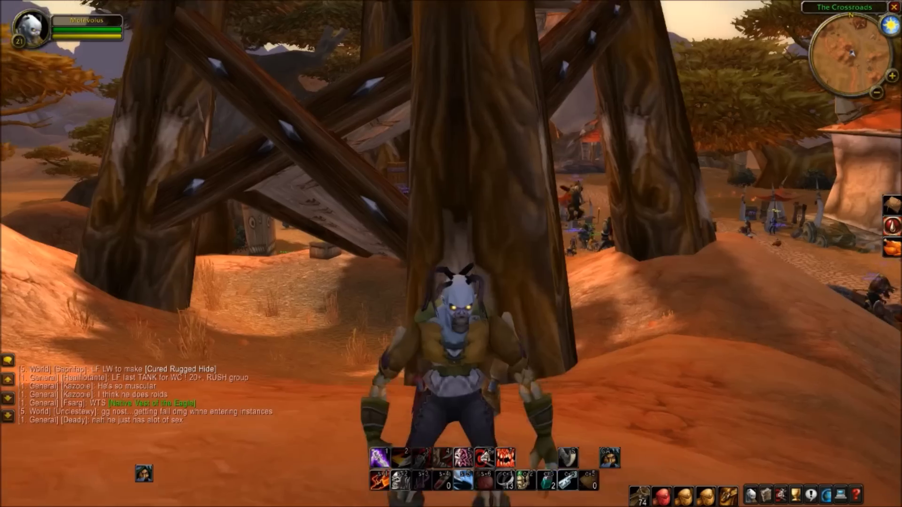
scroll(451, 254, "down", 3)
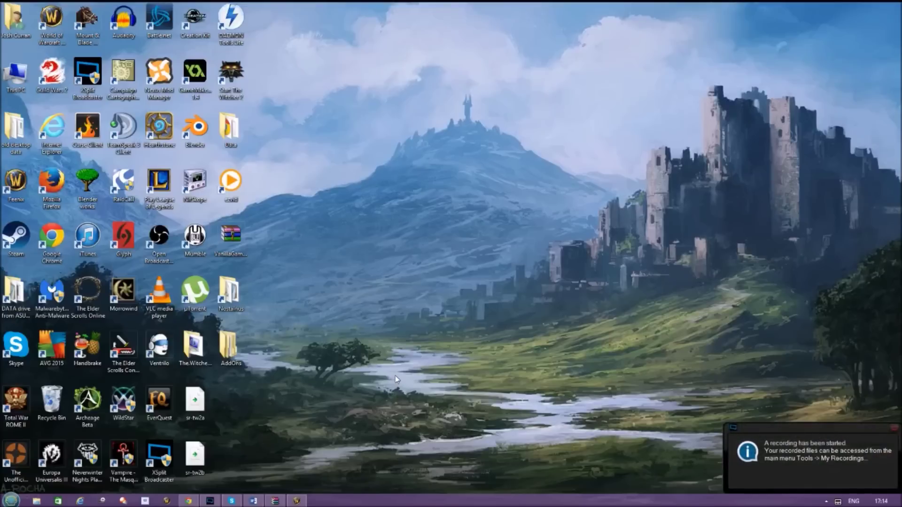
In Chrome, search Google for "wow one" and open the Wow One website
left_click(186, 501)
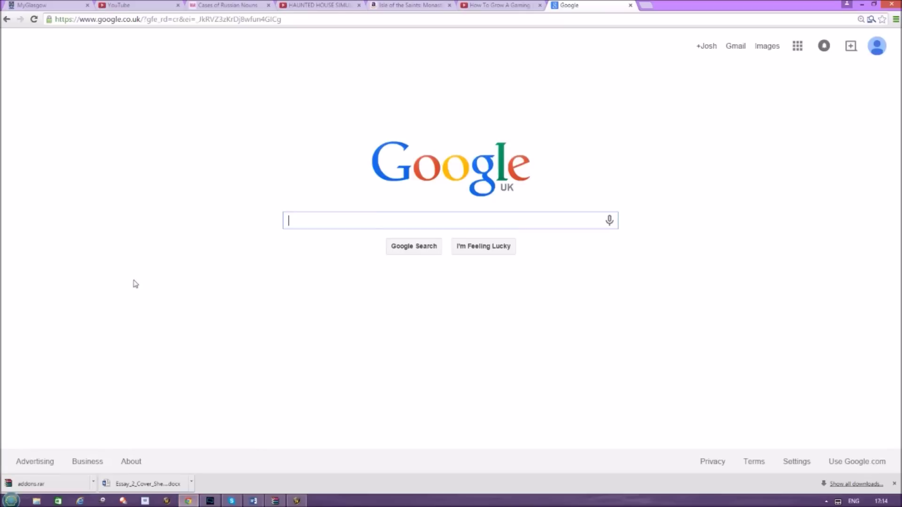
type("w")
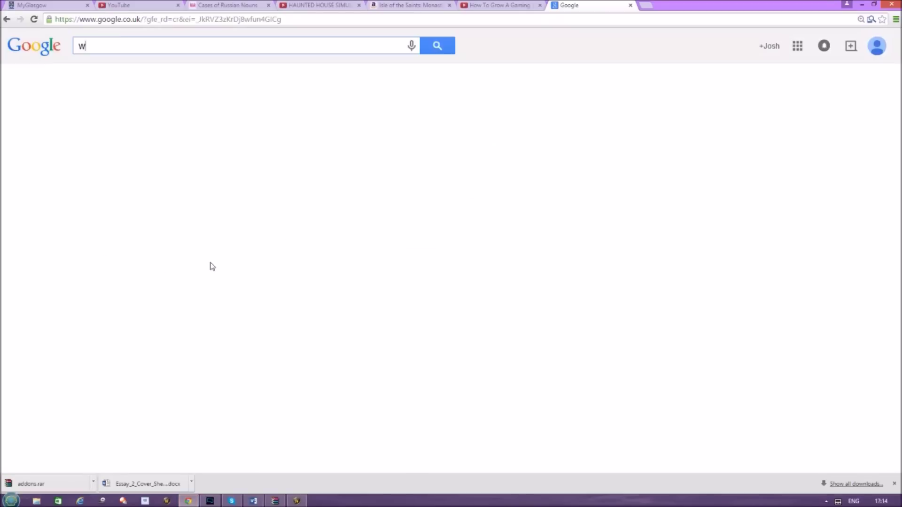
type("ow one")
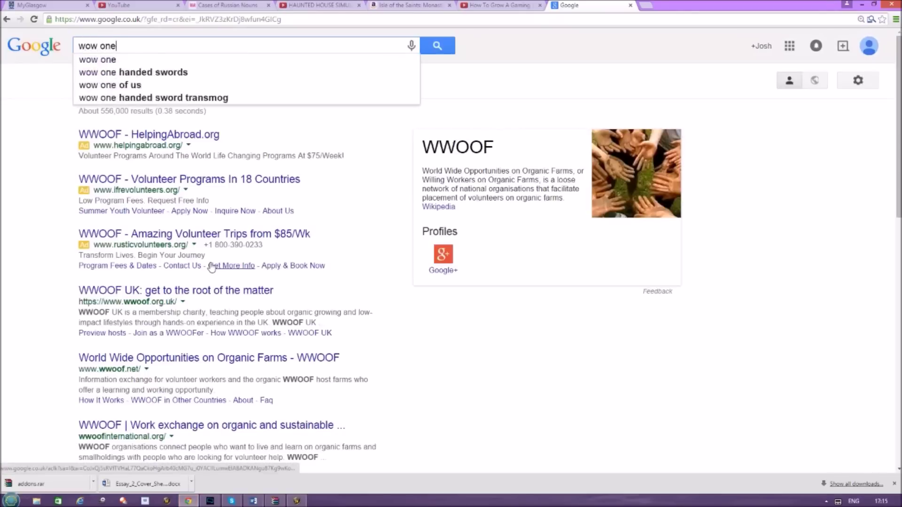
key("Return")
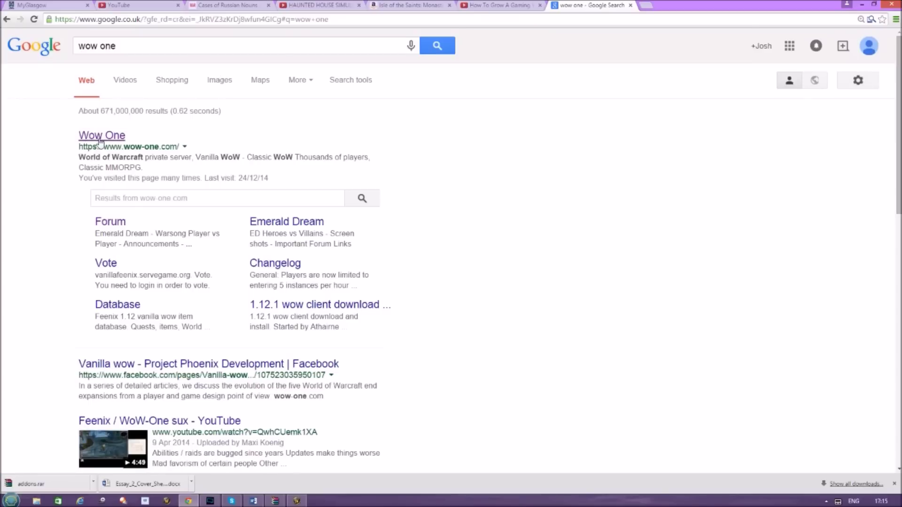
left_click(100, 136)
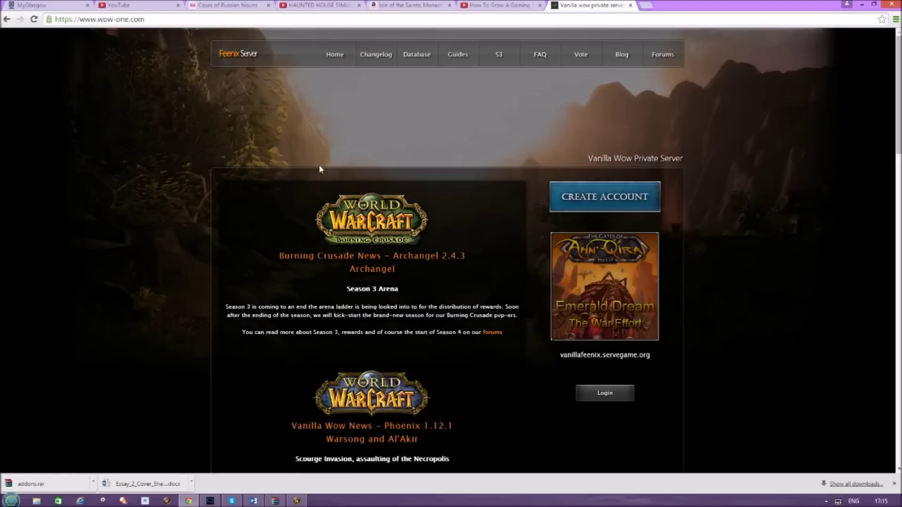
Open the Feenix server's forums in a separate tab and close the site's home page tab
left_click(667, 60)
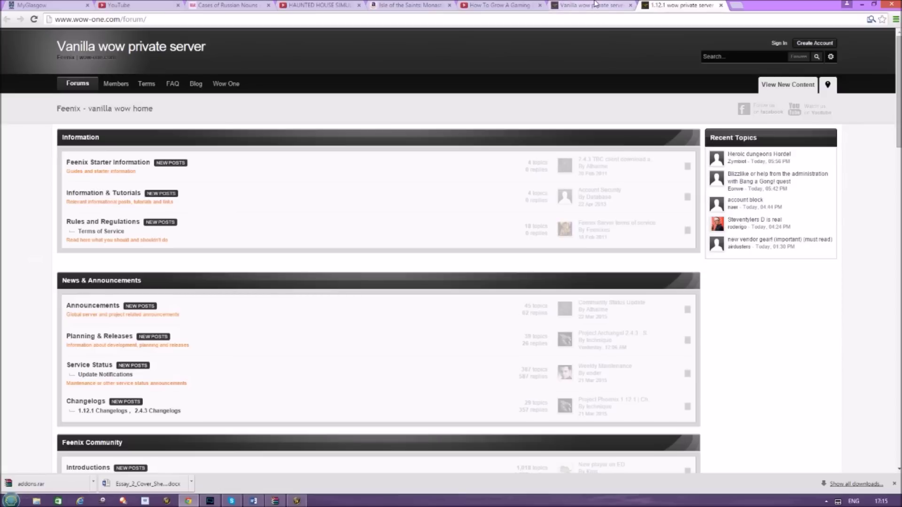
left_click(596, 5)
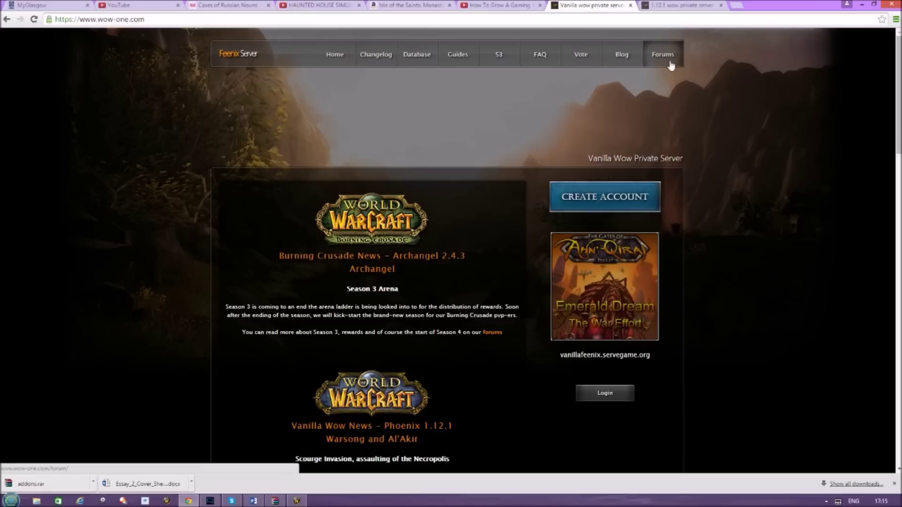
left_click(682, 5)
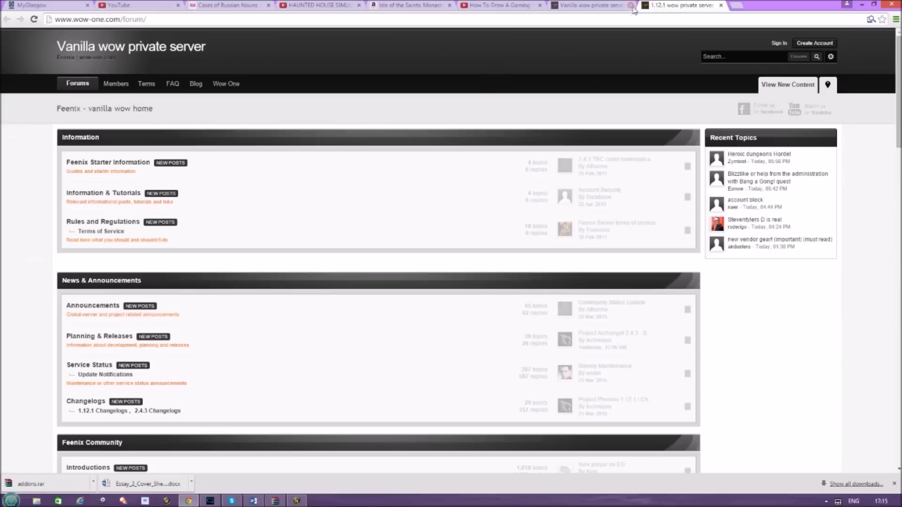
left_click(631, 6)
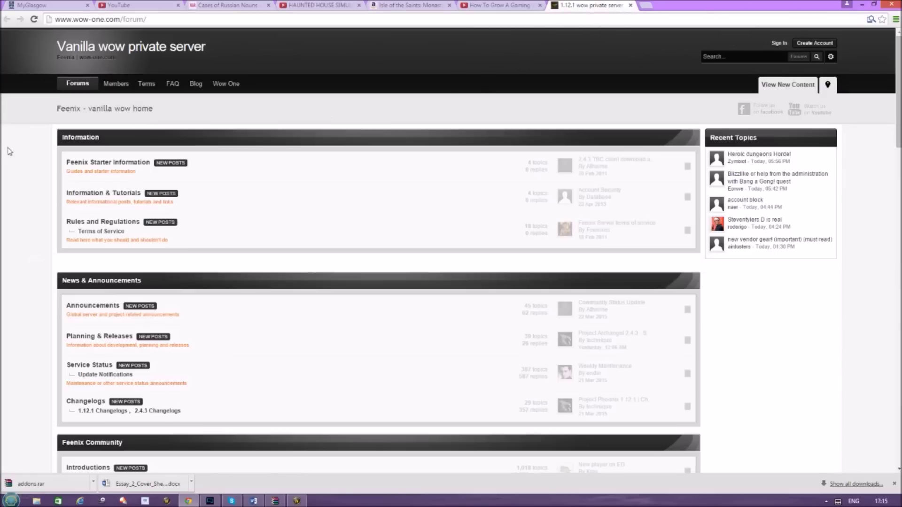
Open the pinned topic "Vanilla 1.12 Addons - Download" in the Add-ons subforum of Vanilla Interface & Macros
scroll(9, 151, "down", 2)
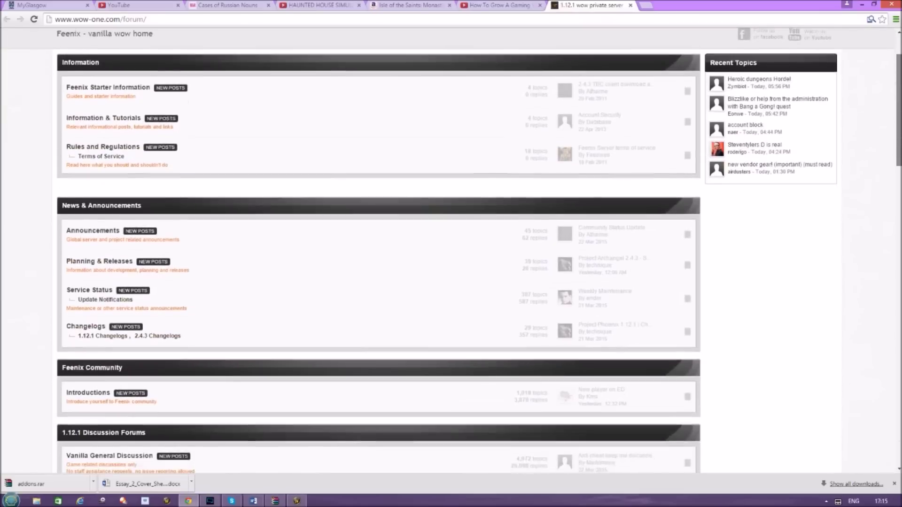
scroll(450, 250, "down", 9)
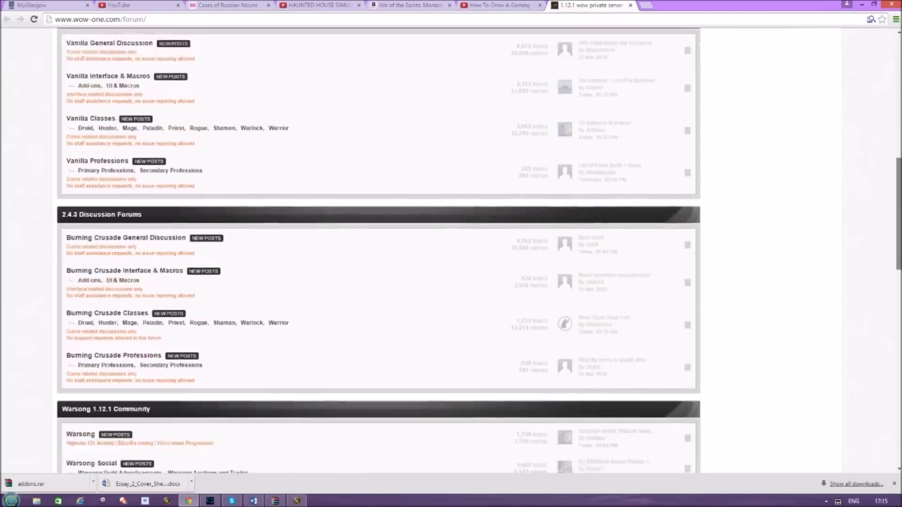
scroll(451, 251, "down", 3)
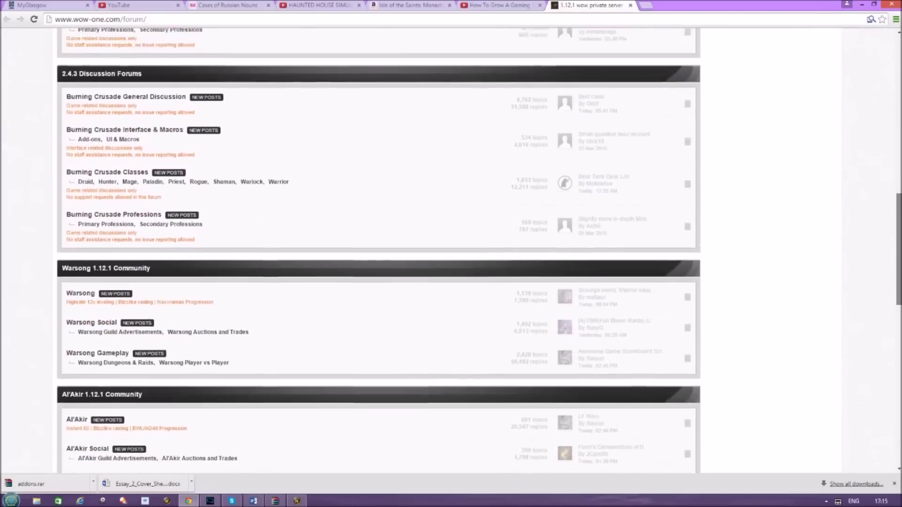
scroll(823, 191, "up", 4)
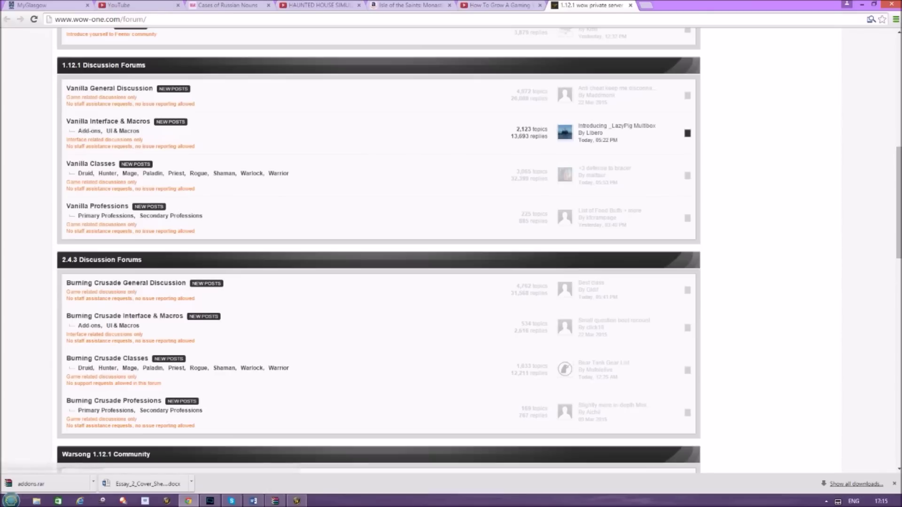
left_click(91, 136)
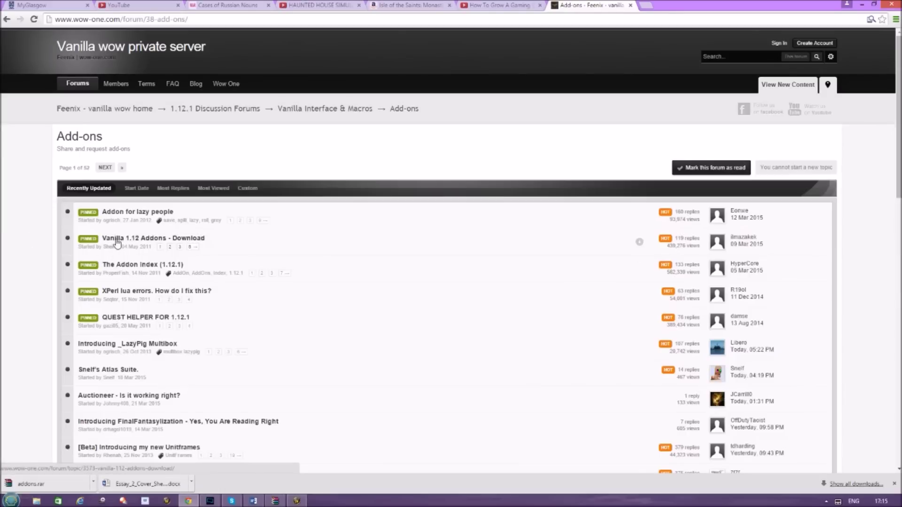
left_click(117, 241)
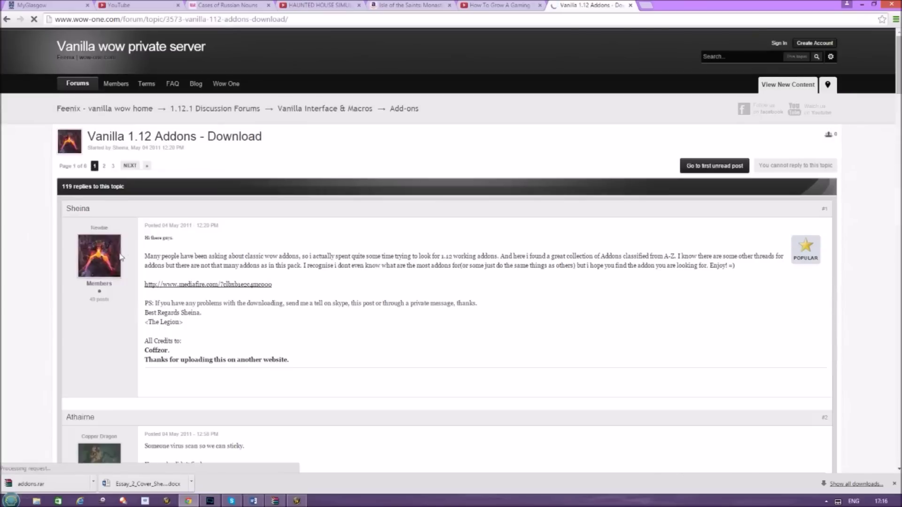
scroll(203, 179, "down", 2)
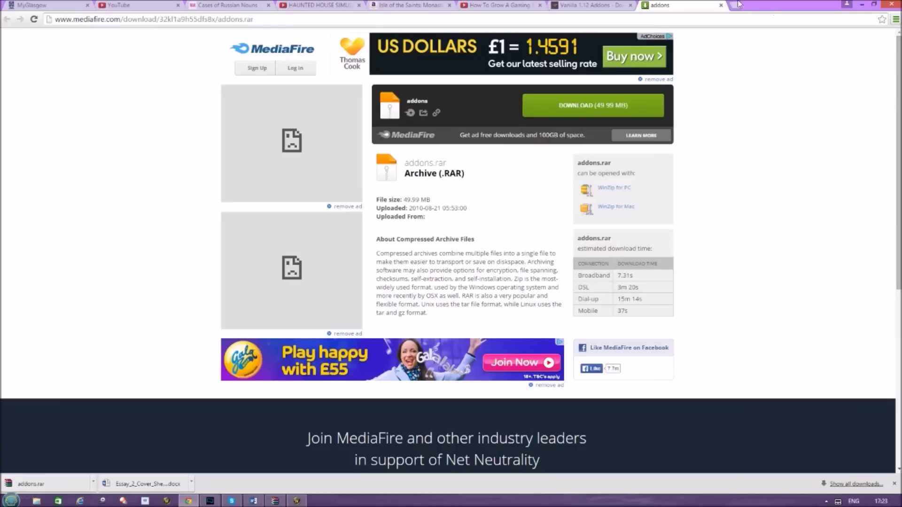
Close the MediaFire download page, minimize the browser, and bring up the addons.rar archive in WinRAR
left_click(722, 6)
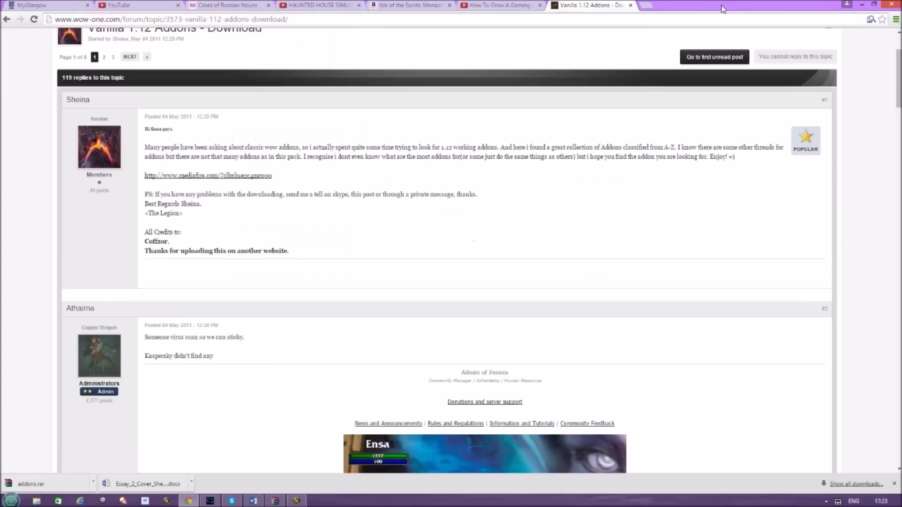
left_click(862, 5)
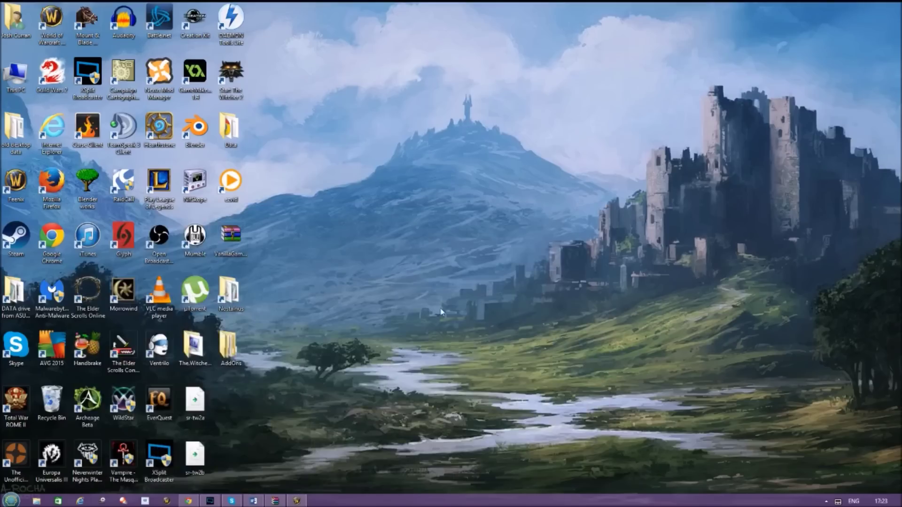
left_click(272, 502)
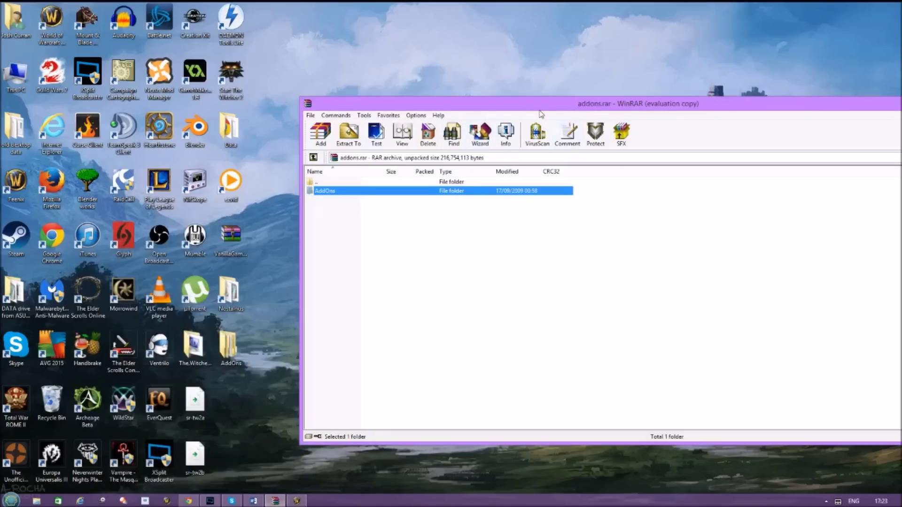
left_click_drag(535, 104, 527, 93)
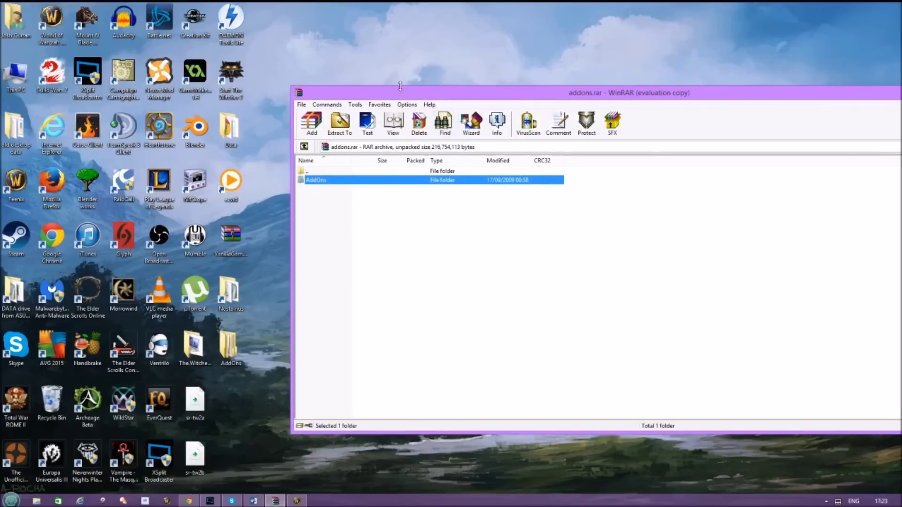
left_click_drag(404, 96, 455, 76)
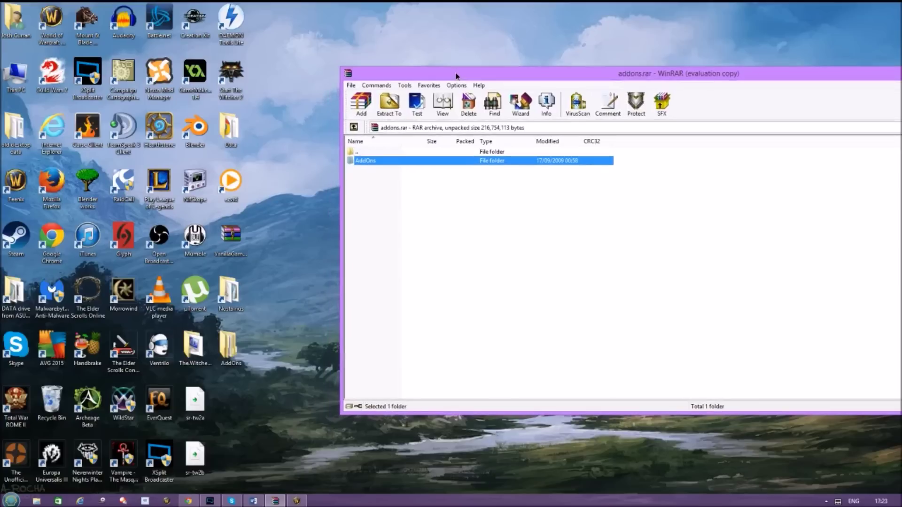
Examine the alphabetical folders inside the archive's AddOns folder, return to the archive root, and put the WinRAR window away
double_click(370, 161)
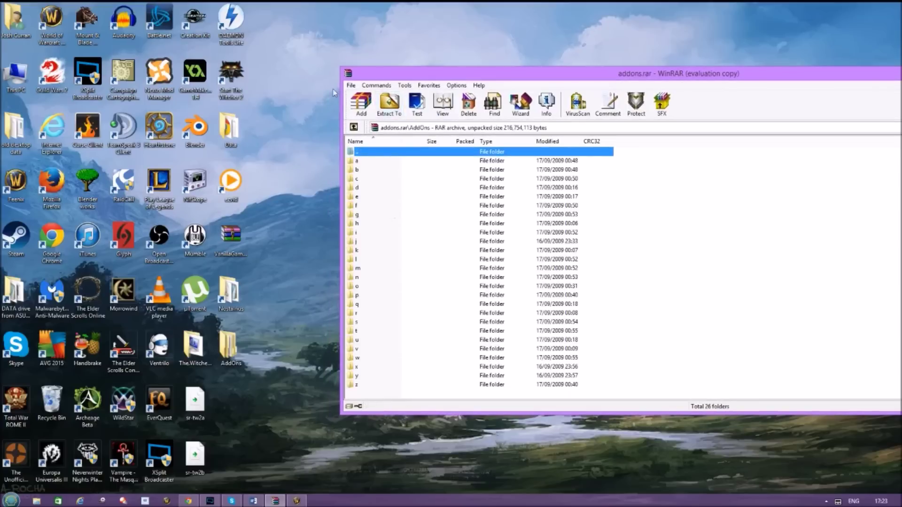
left_click(354, 127)
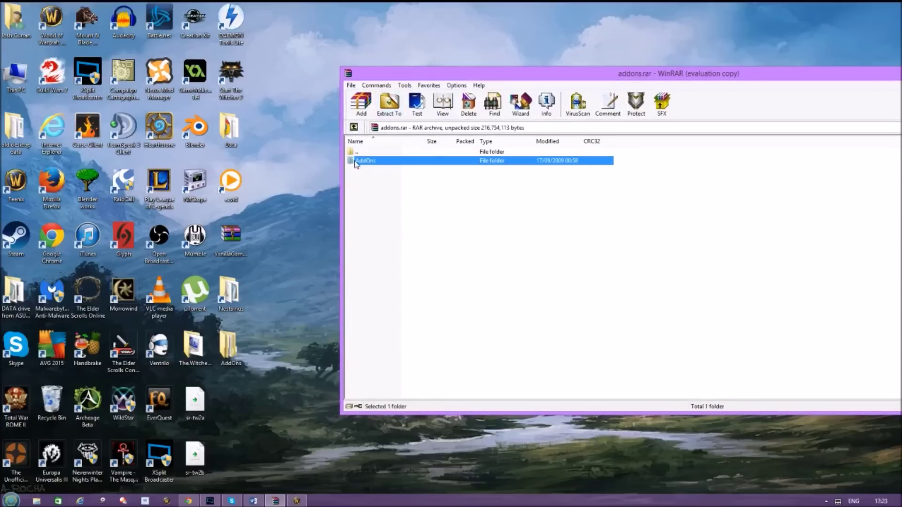
double_click(356, 161)
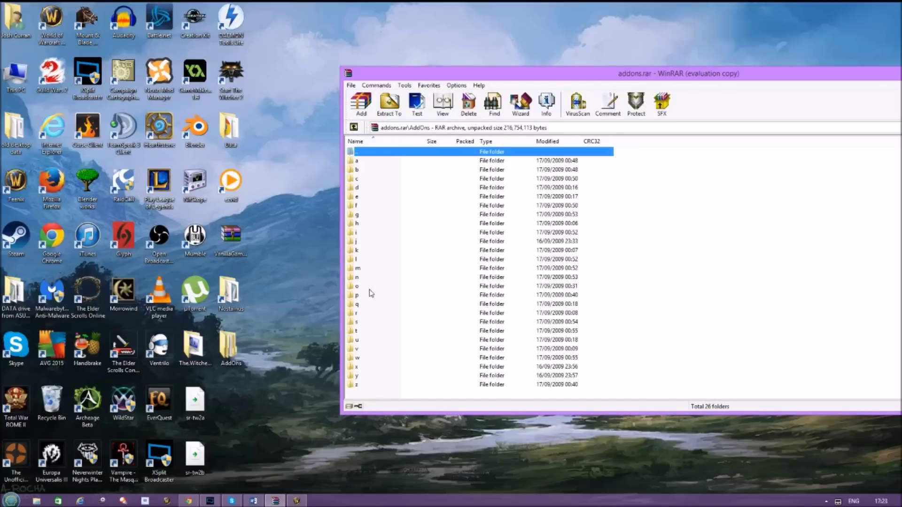
left_click(353, 127)
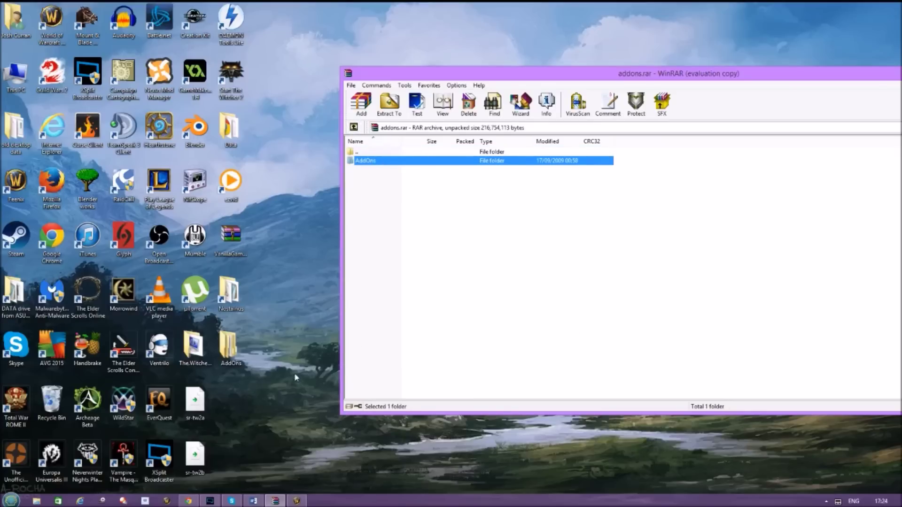
left_click_drag(609, 74, 455, 85)
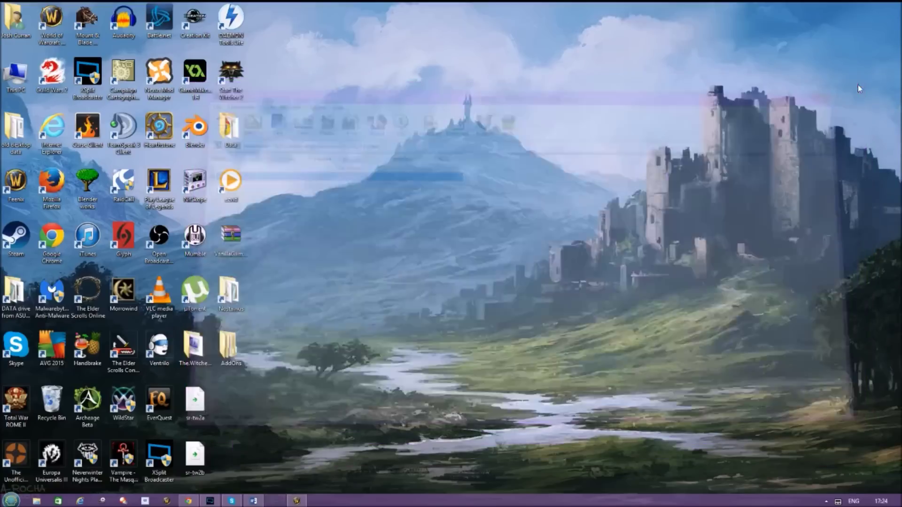
left_click(851, 83)
View the Nostalrius game folder and the AddOns folder inside Vanilla WoW's Interface folder, closing both windows
double_click(237, 301)
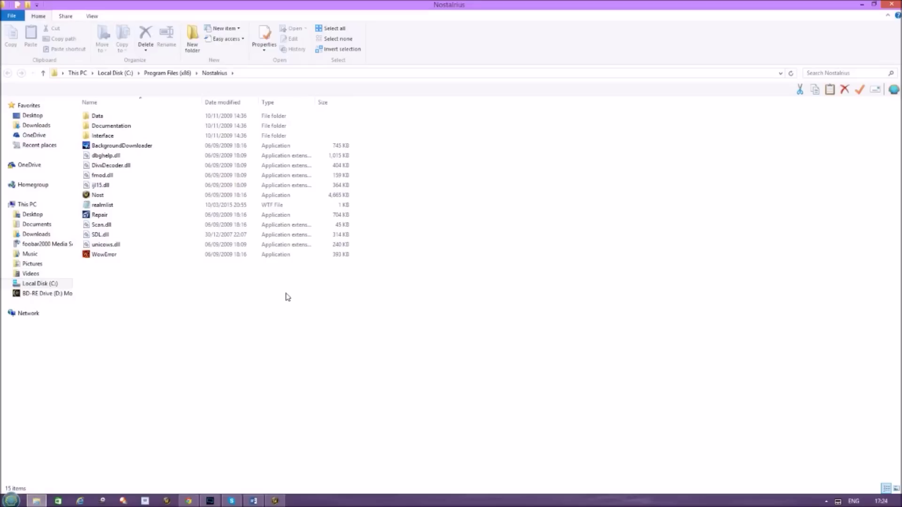
left_click(891, 5)
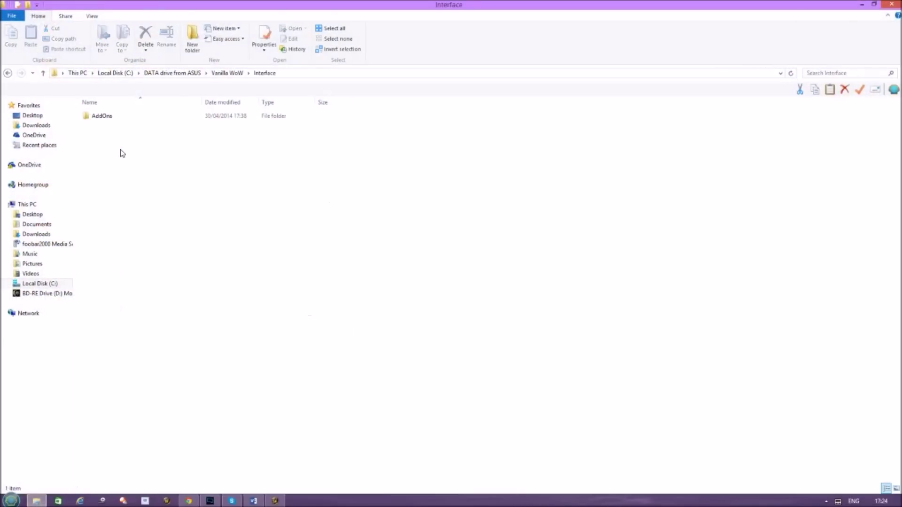
double_click(123, 117)
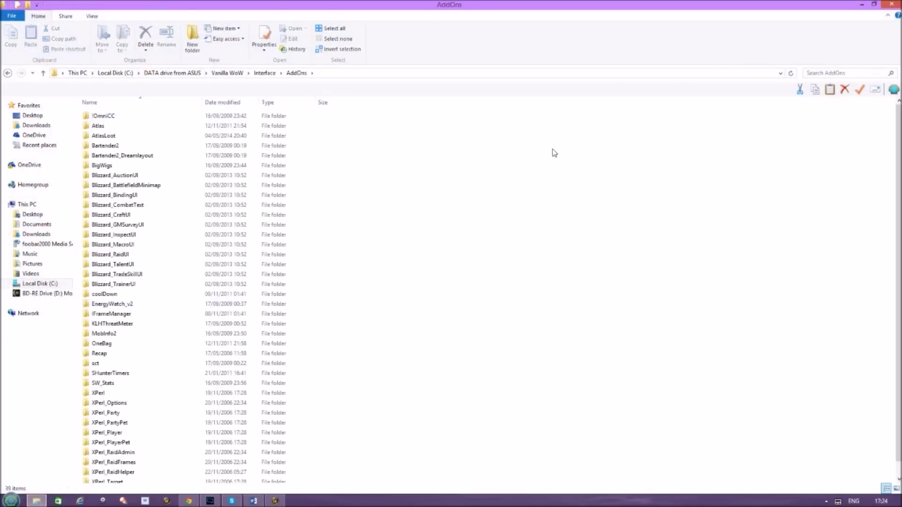
left_click(894, 5)
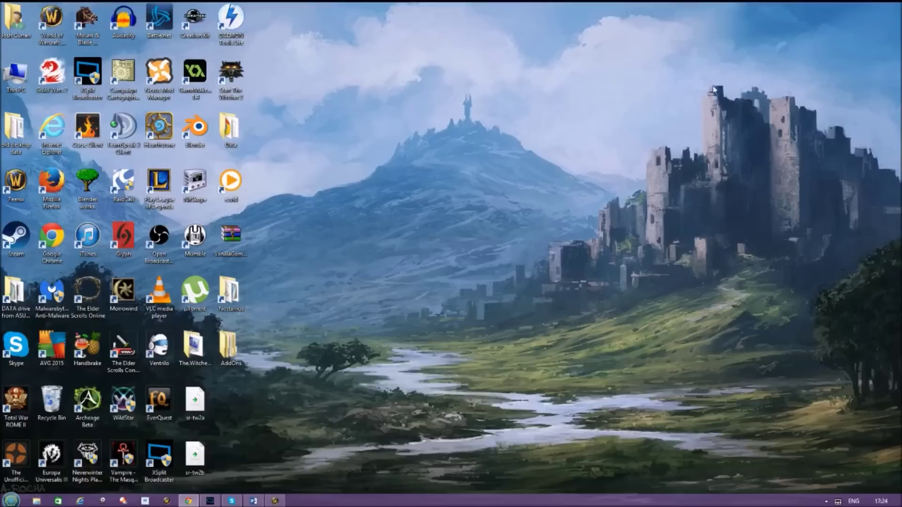
Open the AddOns folder inside the Nostalrius Interface folder and minimize its window
double_click(230, 292)
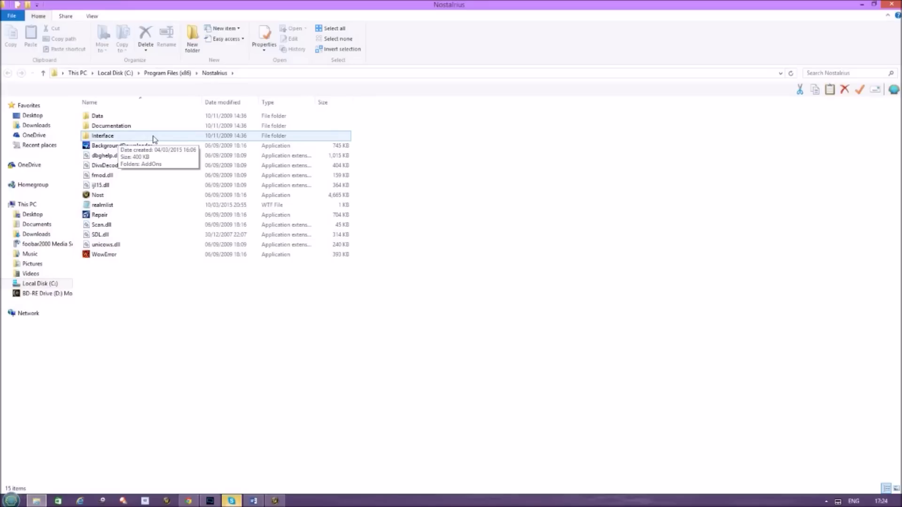
double_click(153, 139)
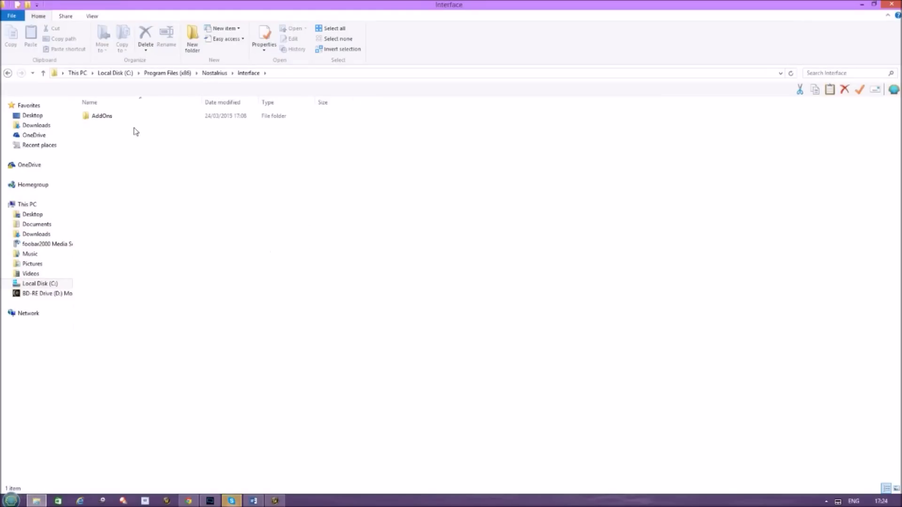
double_click(112, 119)
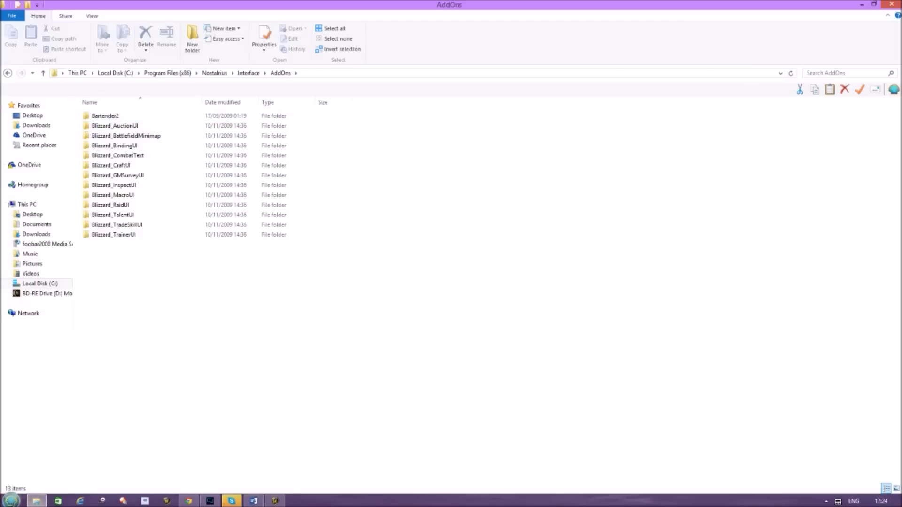
left_click(35, 501)
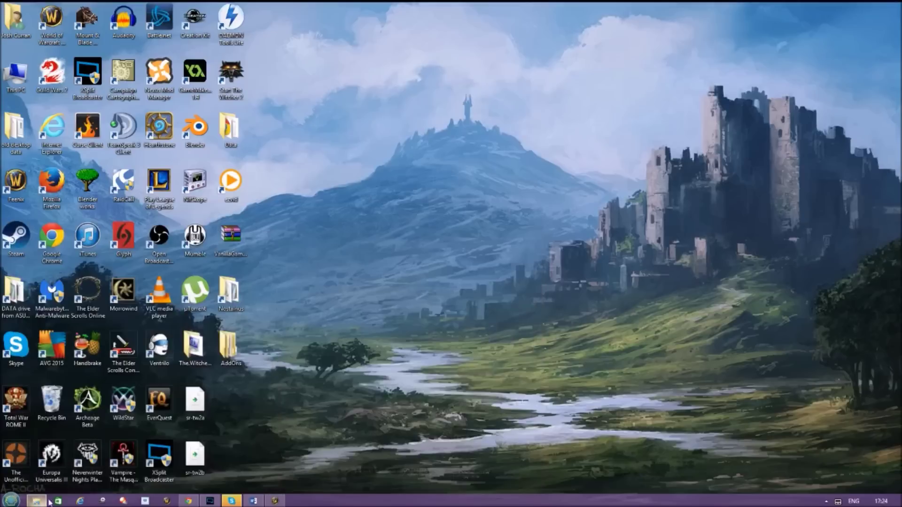
Open the a folder inside the desktop's extracted AddOns folder, look inside AtlasLoot, and return to the a folder
double_click(231, 350)
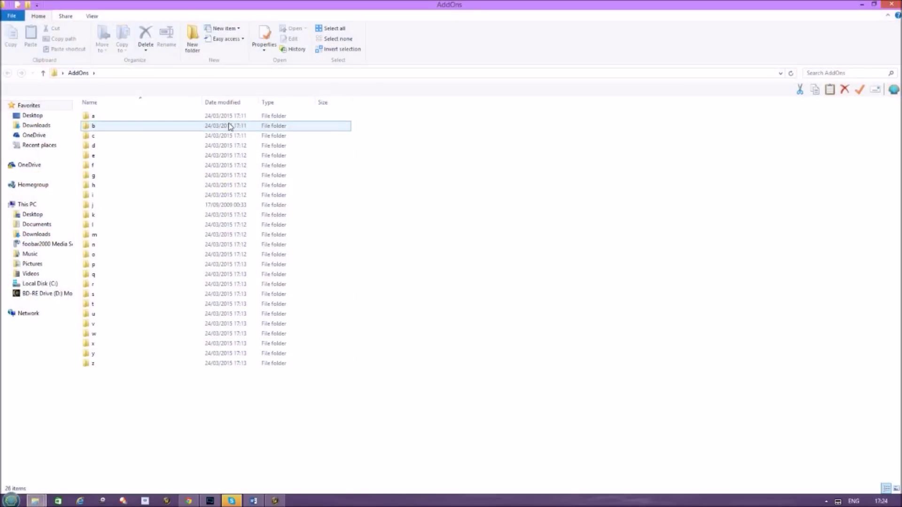
double_click(204, 117)
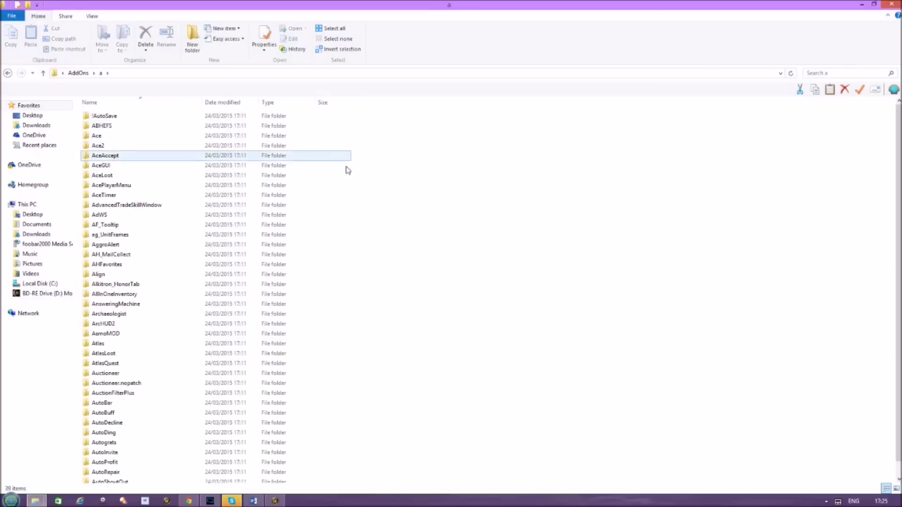
scroll(374, 239, "down", 1)
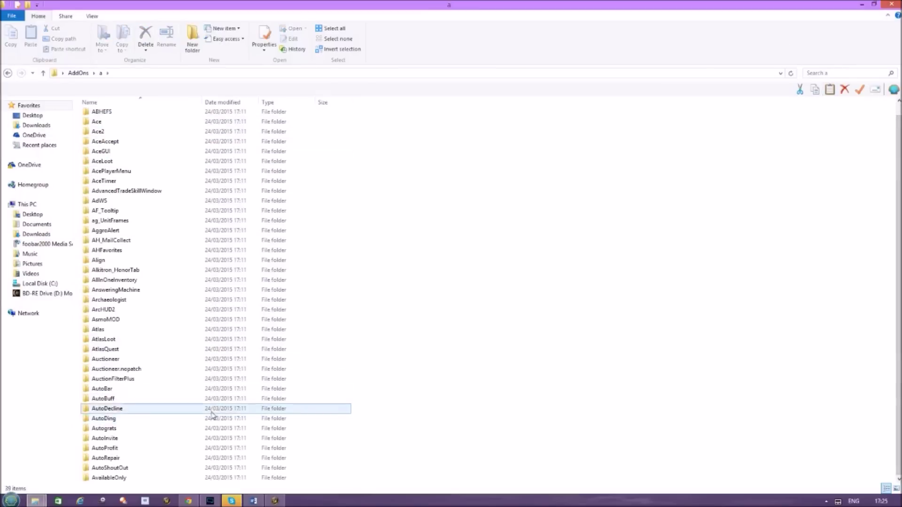
left_click(143, 344)
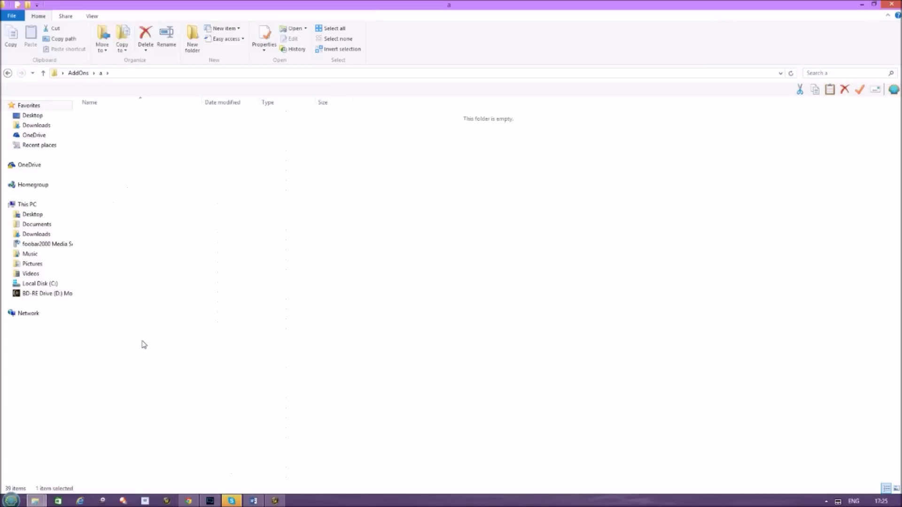
left_click(7, 73)
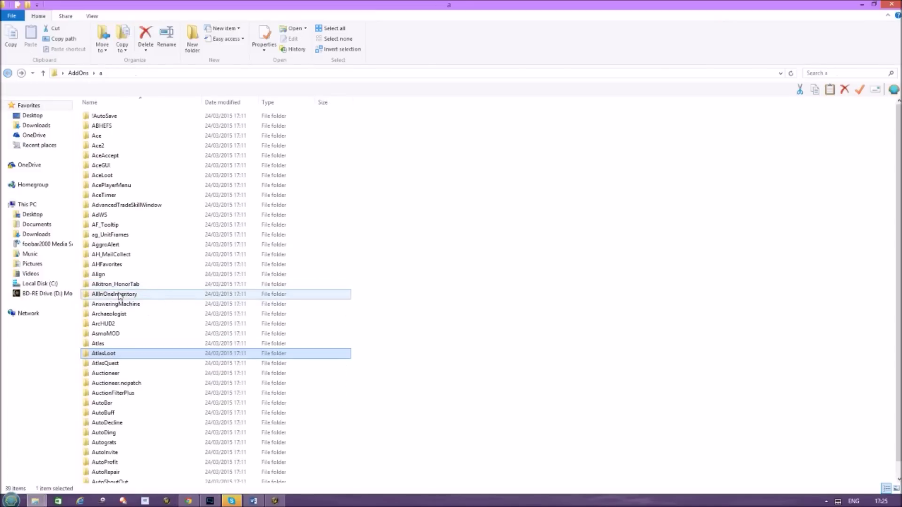
Arrange the extracted a folder and the Nostalrius Interface\AddOns folder as restored windows side by side
left_click(873, 5)
left_click_drag(187, 34, 605, 60)
mouse_move(36, 500)
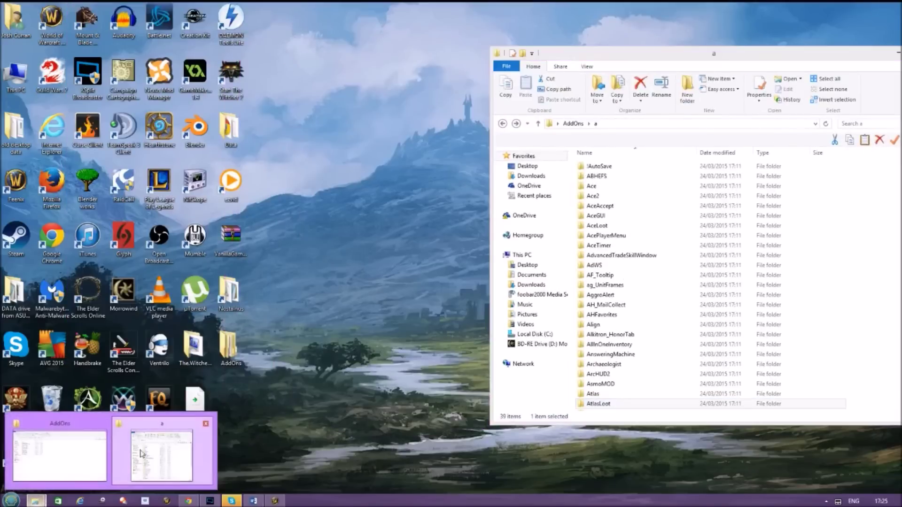
left_click(64, 451)
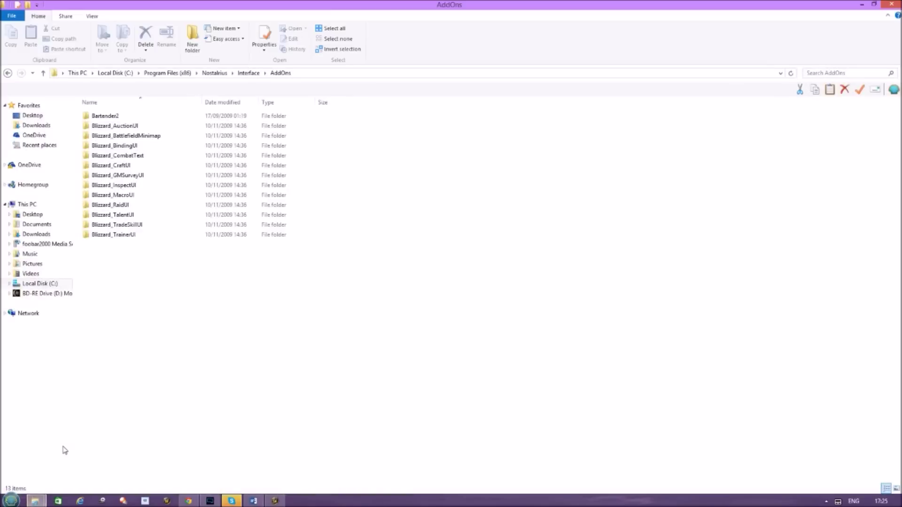
left_click(873, 5)
left_click_drag(323, 114, 296, 46)
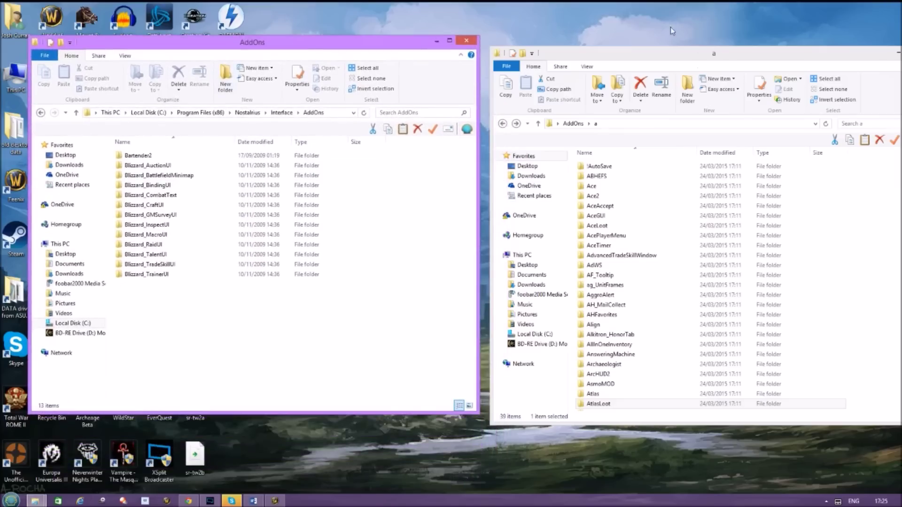
Move the AtlasLoot folder from the a folder into the Nostalrius AddOns folder and close the running game
left_click(655, 50)
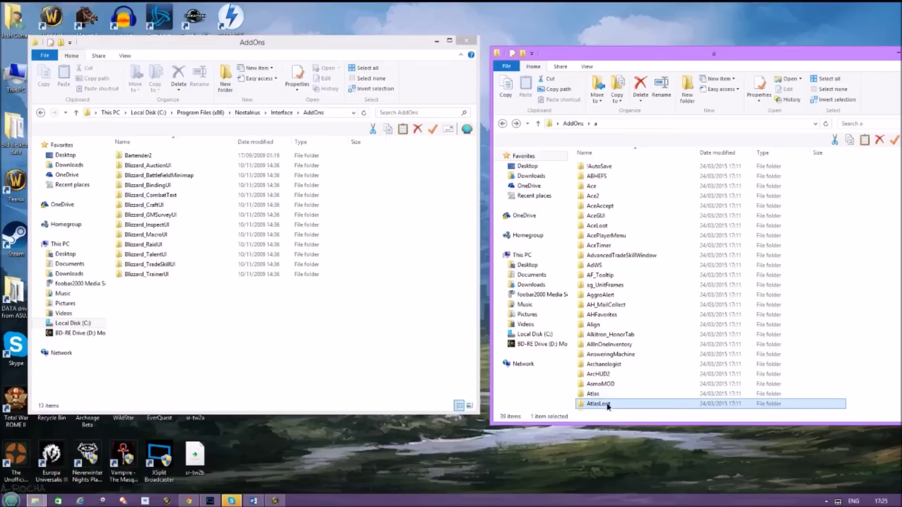
left_click_drag(608, 407, 234, 322)
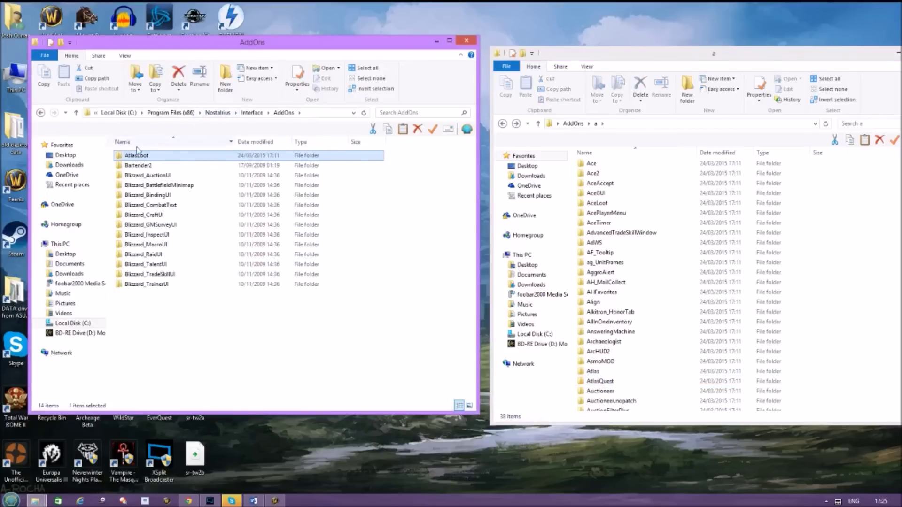
left_click(275, 501)
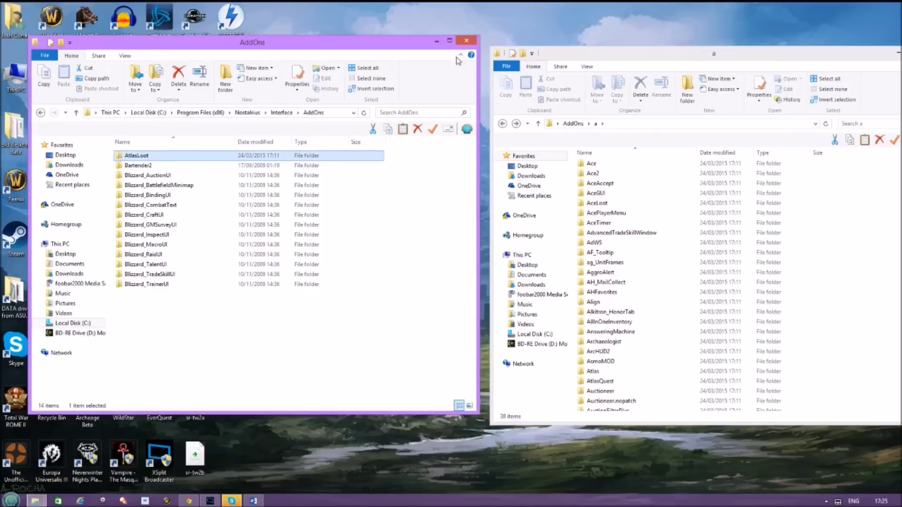
Shift the two folder windows apart and close both the a folder and the Nostalrius AddOns folder
mouse_move(576, 57)
left_mouse_down()
mouse_move(554, 33)
mouse_move(581, 67)
left_mouse_up()
left_click_drag(344, 47, 371, 43)
left_click_drag(560, 71, 400, 103)
left_click(776, 95)
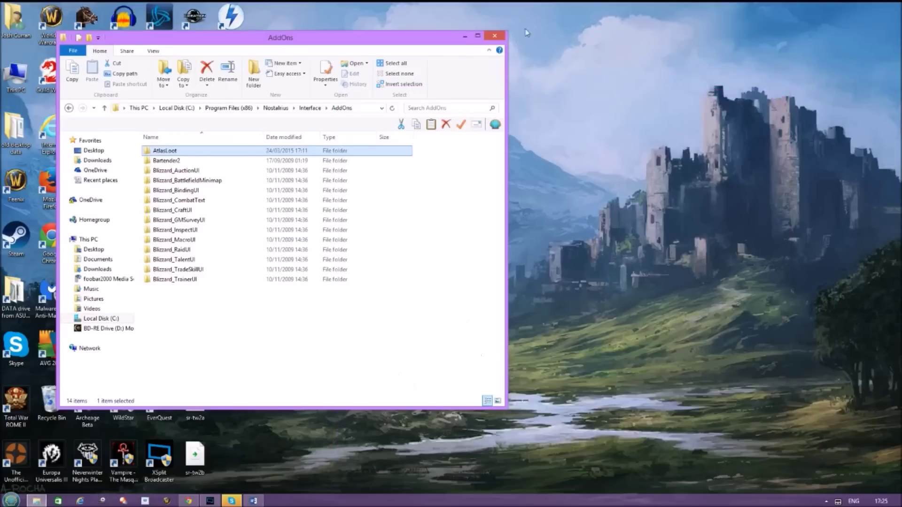
left_click(495, 36)
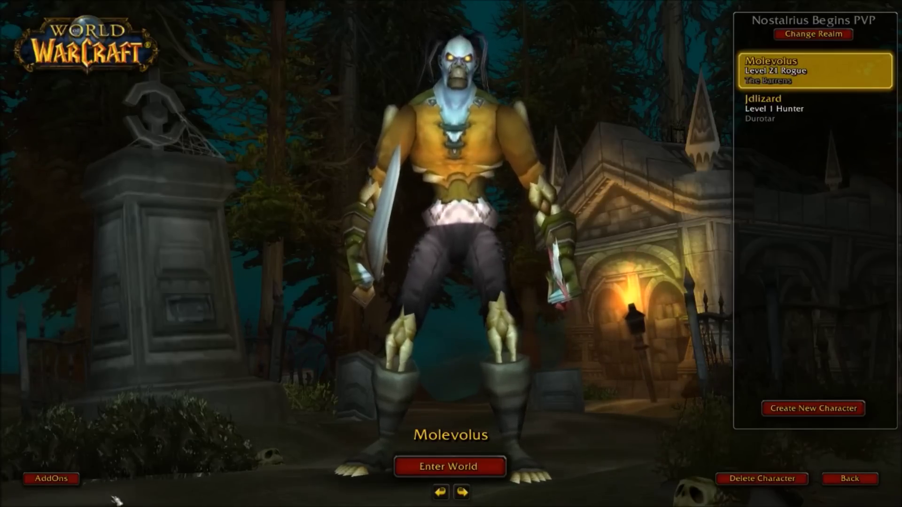
Review the AddOn List in World of Warcraft's character selection, accept it, and enter the world with the level 21 rogue
left_click(36, 478)
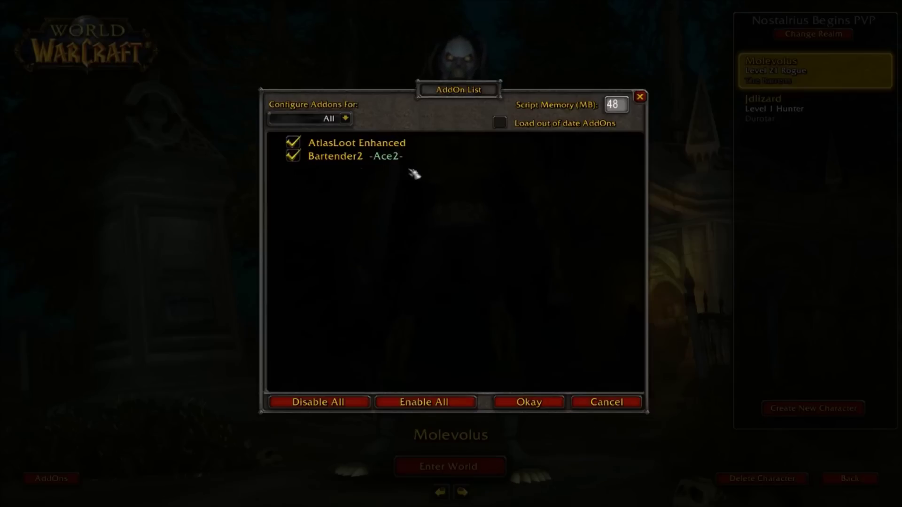
left_click(530, 403)
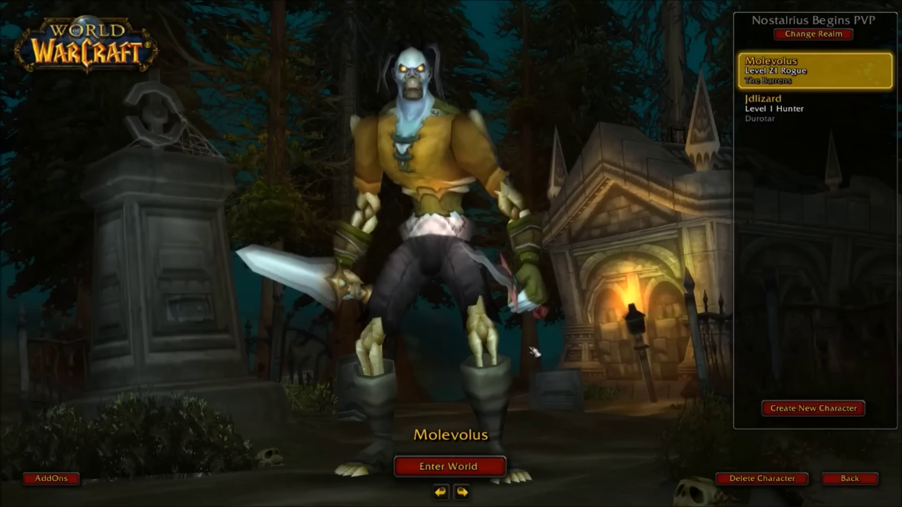
left_click(437, 465)
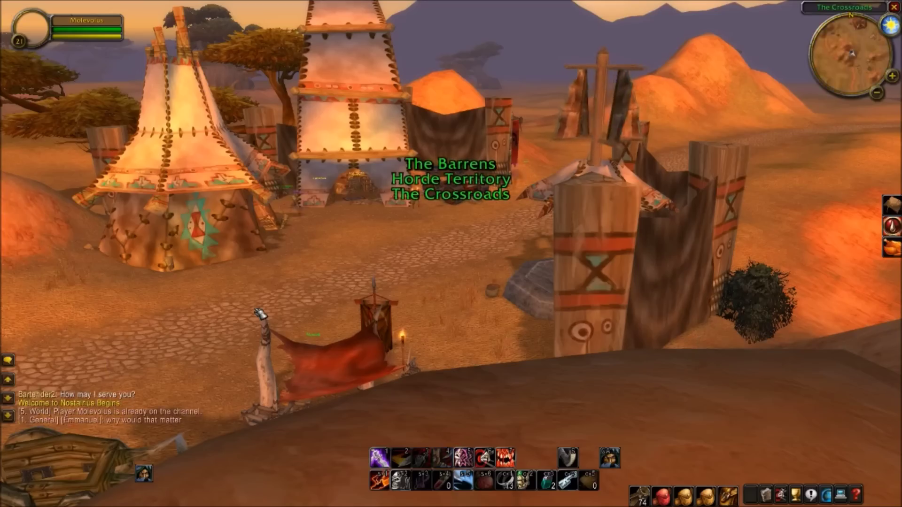
Open the AtlasLoot options in the game with the chat command /atlasloot
mouse_move(261, 312)
left_mouse_down()
mouse_move(300, 308)
mouse_move(263, 324)
left_mouse_up()
key("Return")
type("/a")
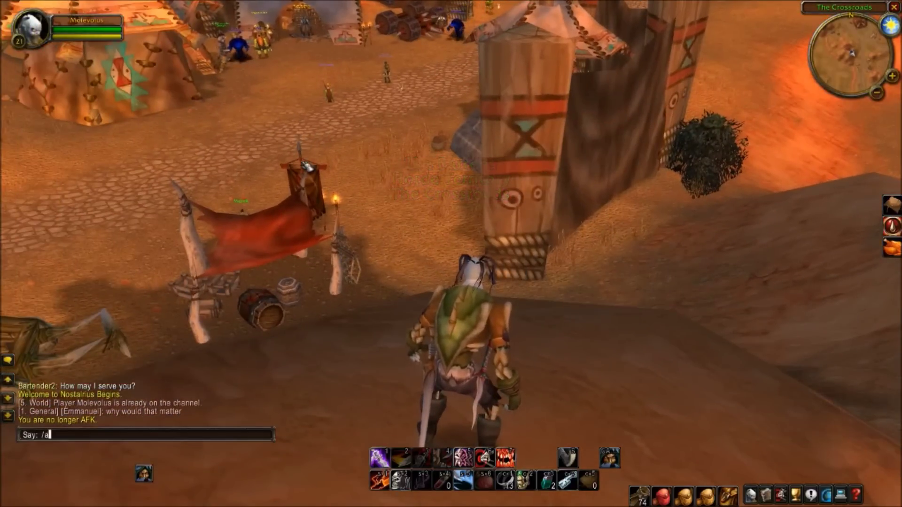
type("tlasloot")
key("Return")
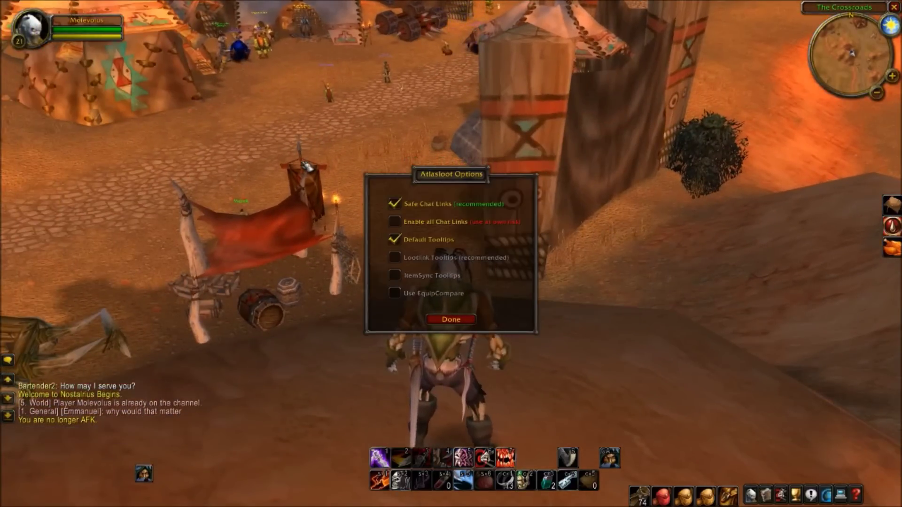
key("w")
key("a")
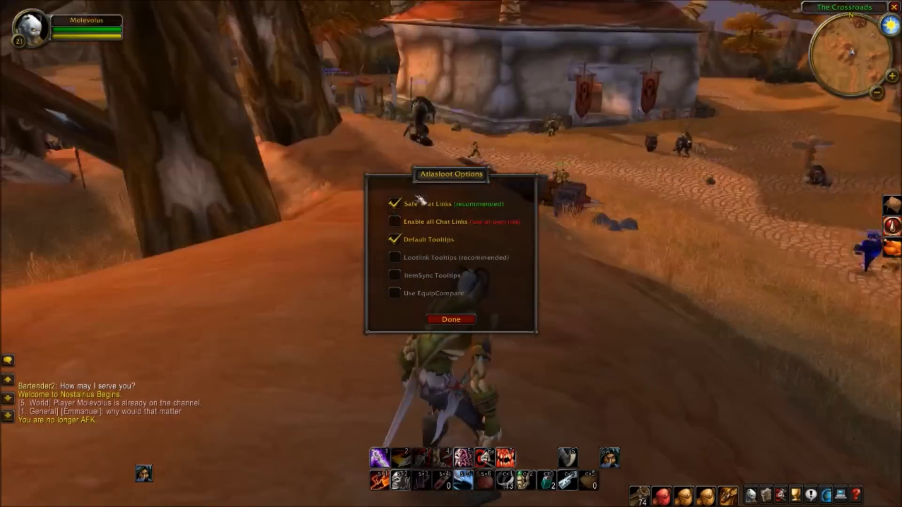
key("a")
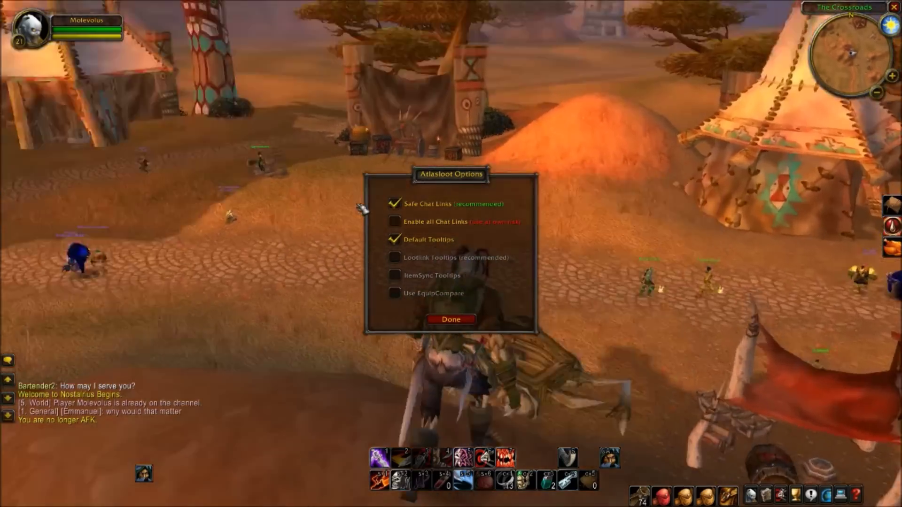
key("d")
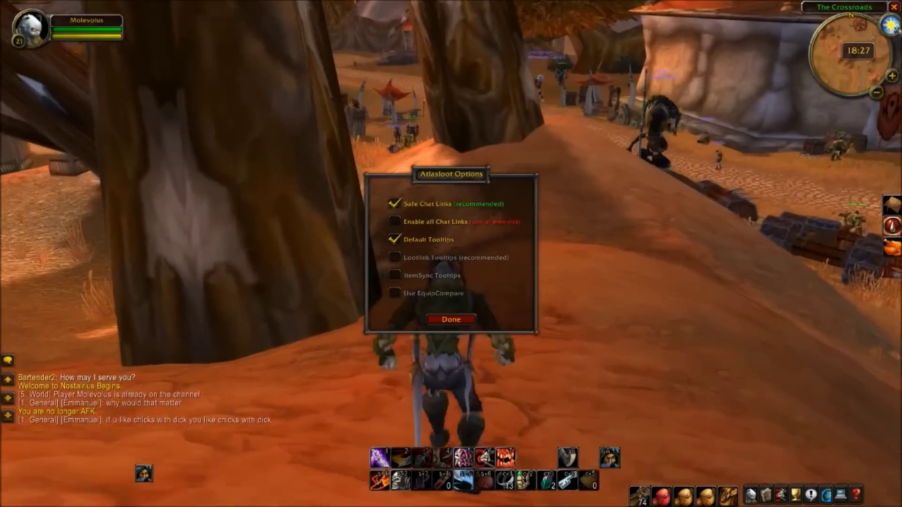